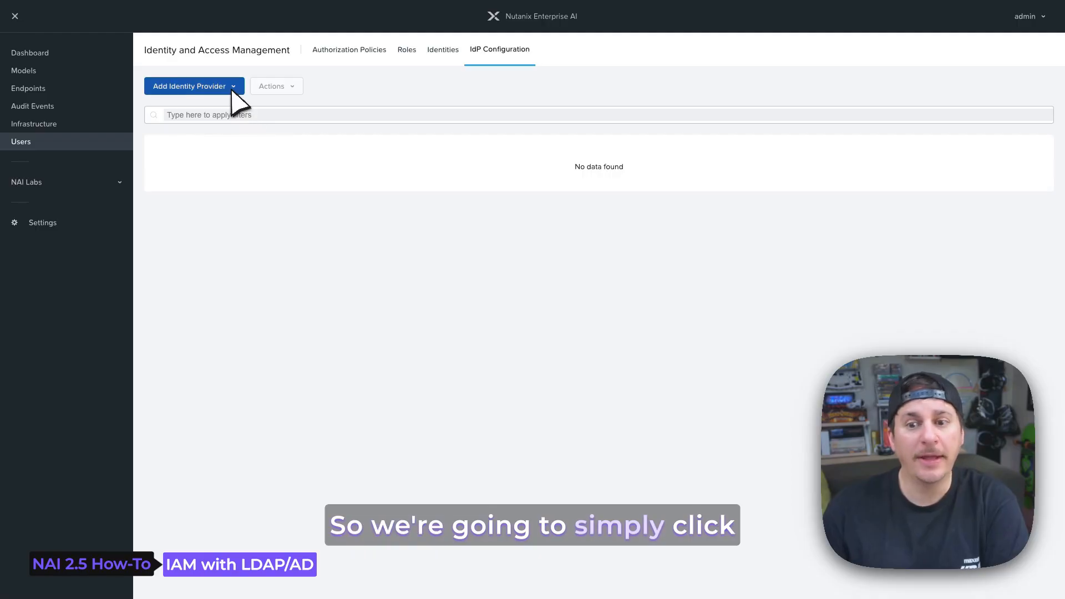
- Start adding an Active Directory/OpenLDAP identity provider and keep Active Directory as the directory type
left_click(213, 69)
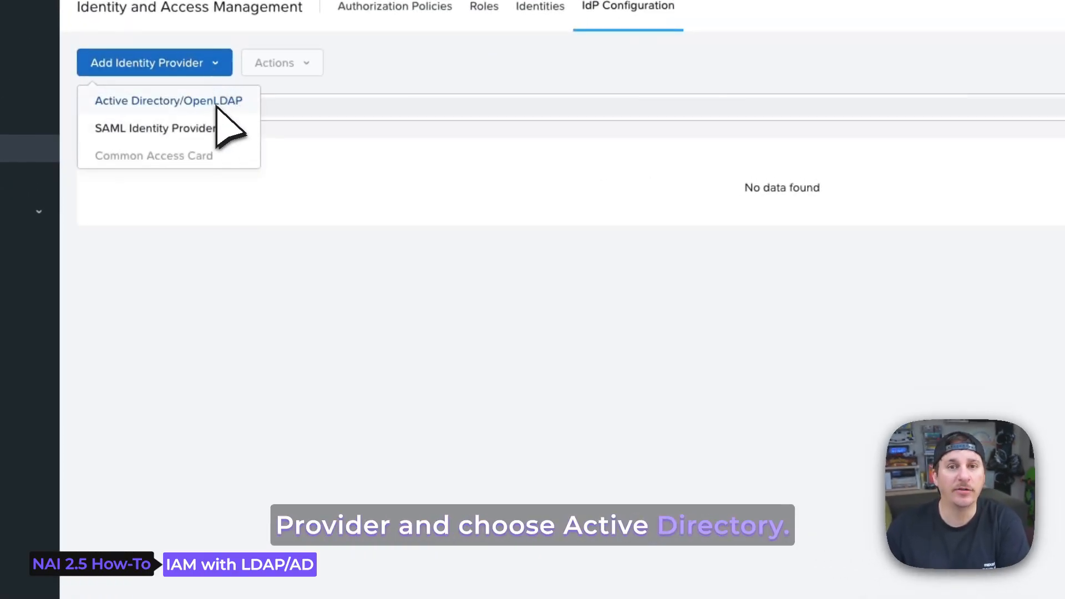
left_click(218, 103)
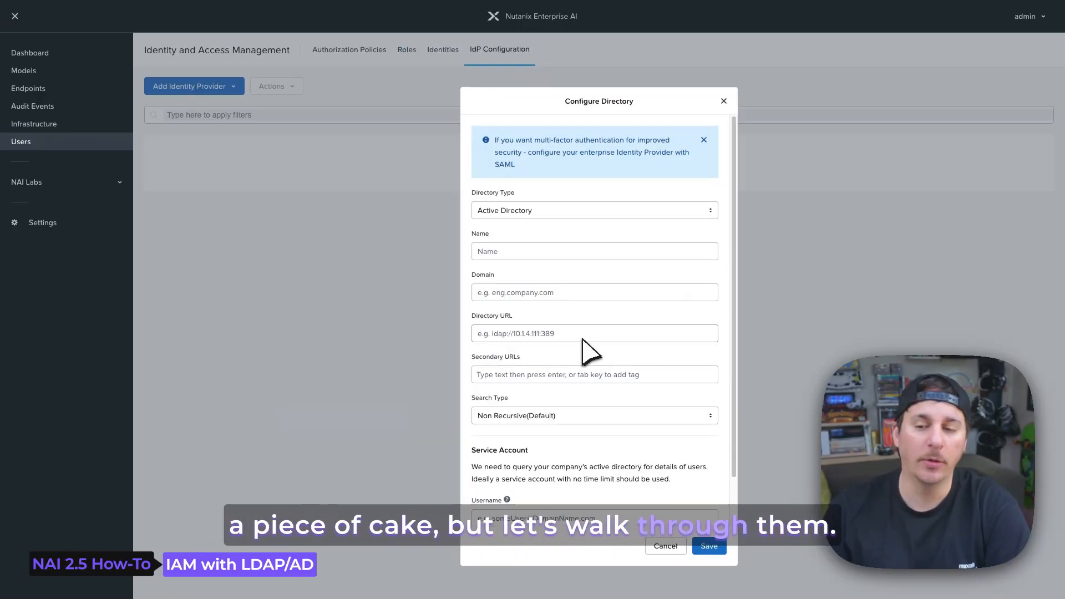
left_click(601, 207)
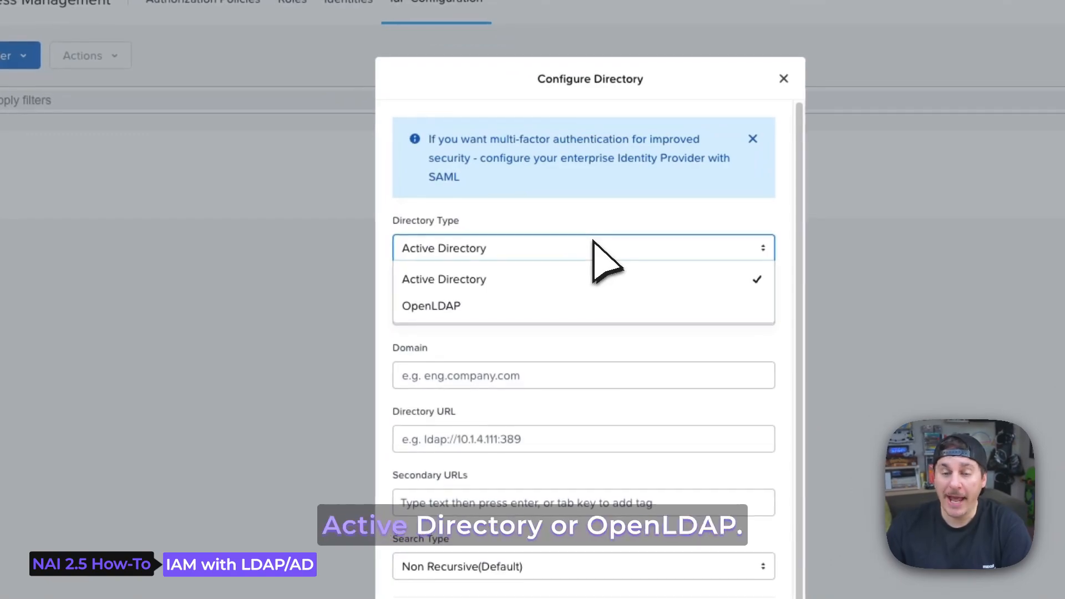
left_click(593, 216)
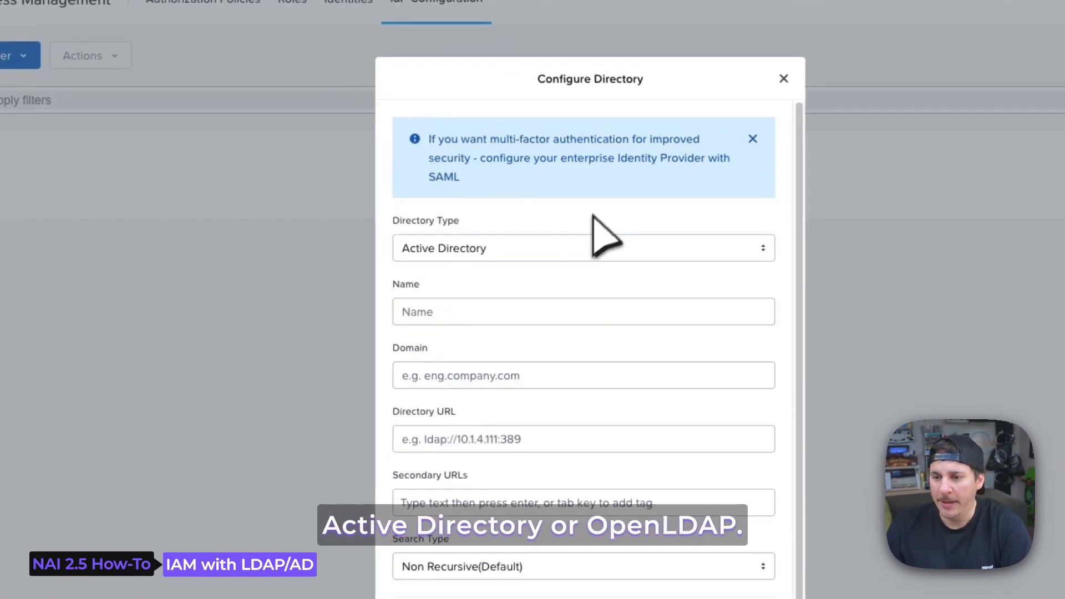
- Name the directory configuration ntnxlab_local
left_click(513, 320)
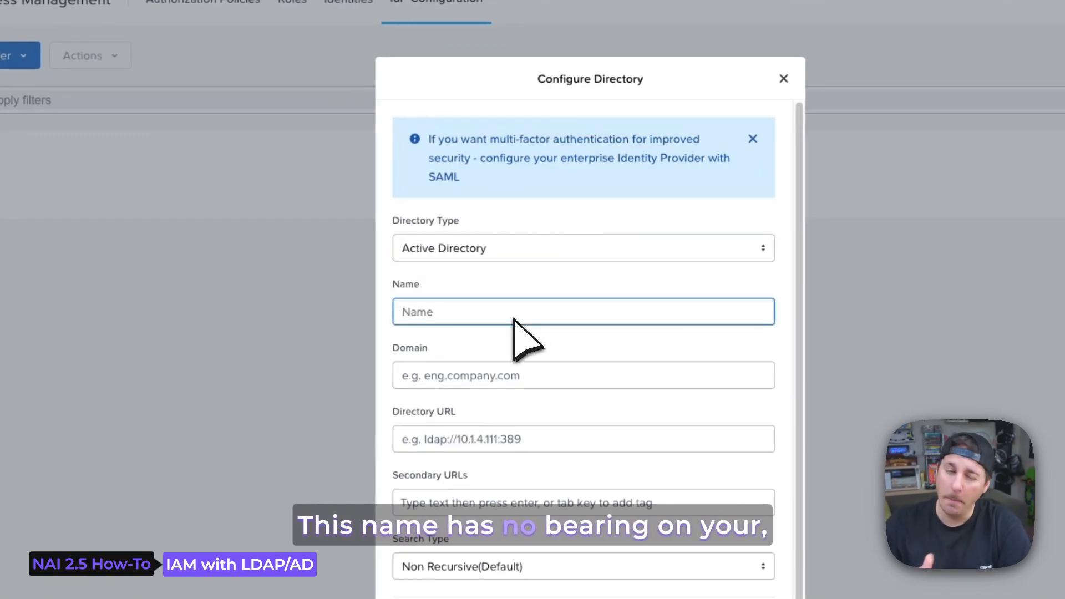
type("ntx")
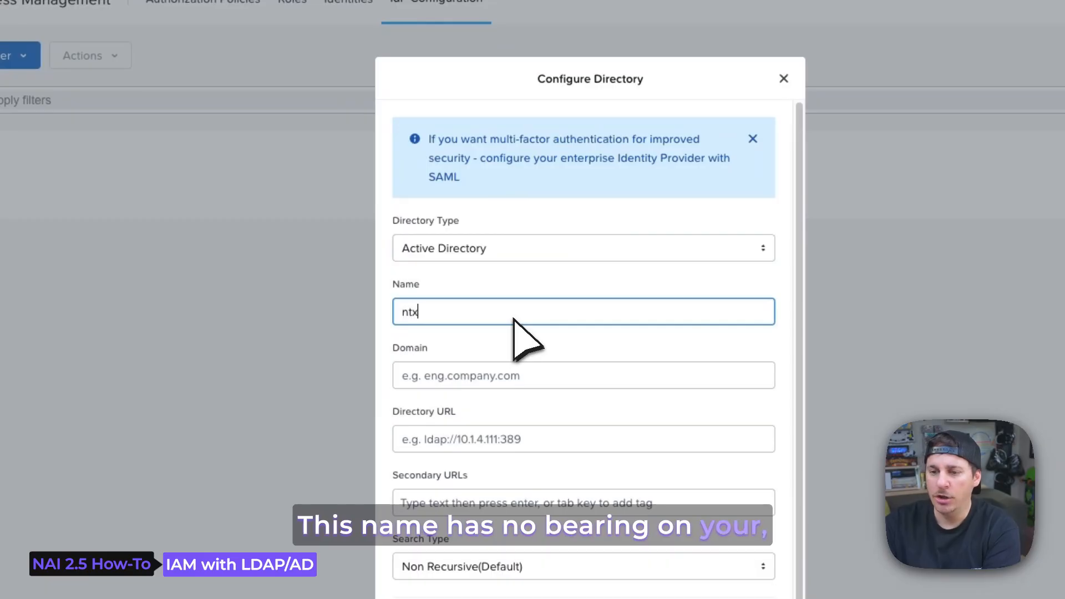
key("BackSpace")
type("n")
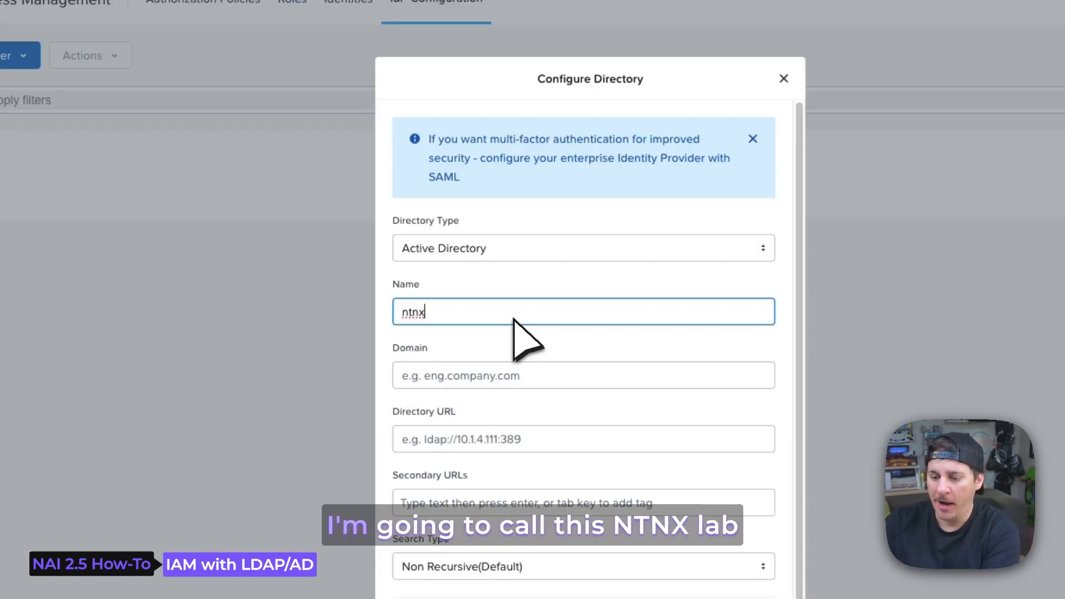
type("_local")
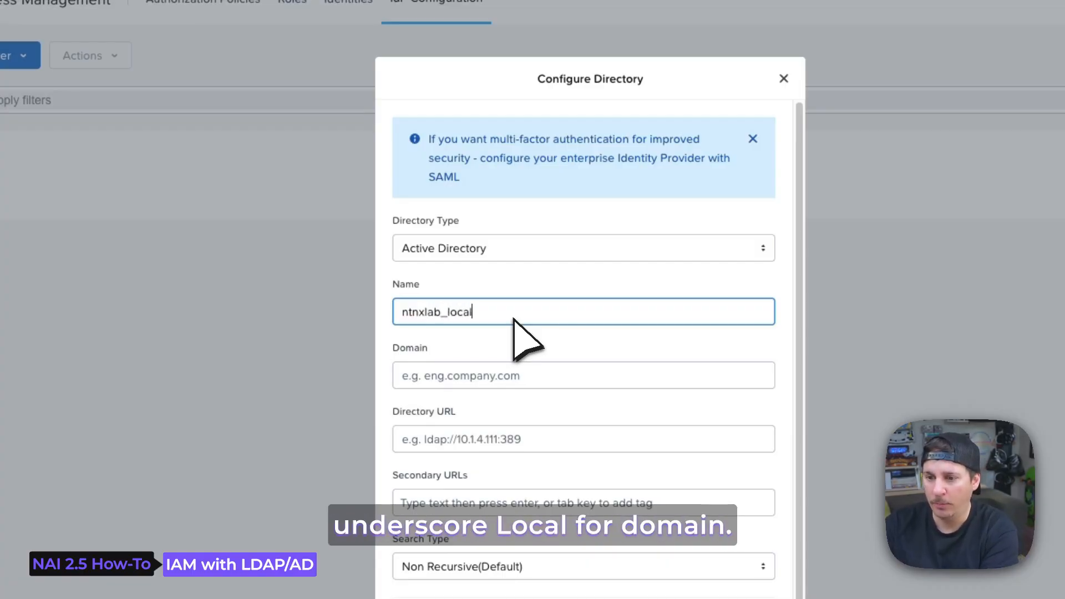
key("Tab")
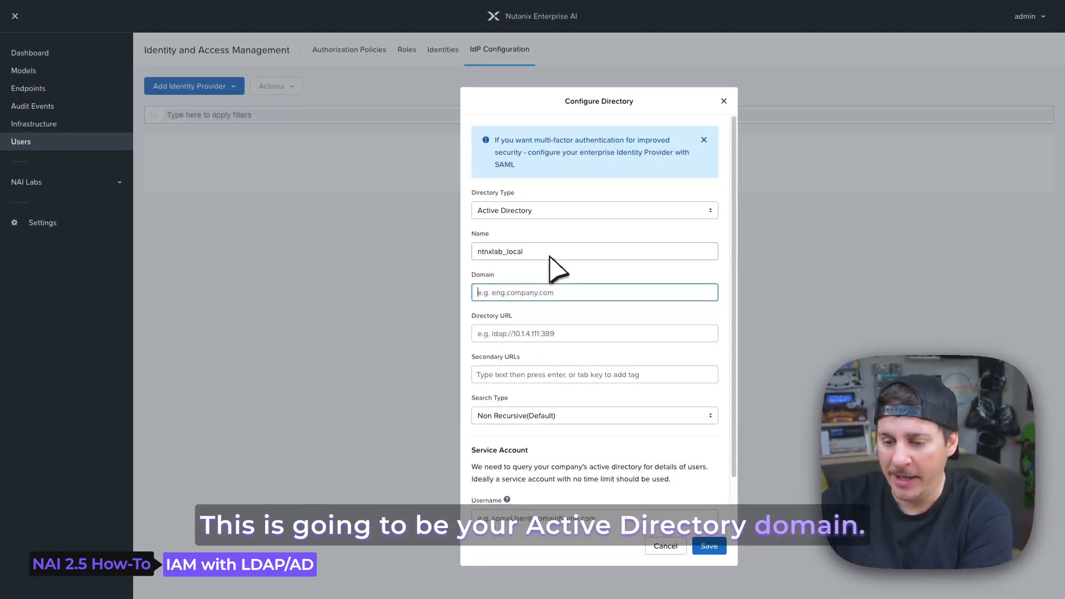
- Set the directory's domain to ntnxlab.local
type("ntx")
type("x")
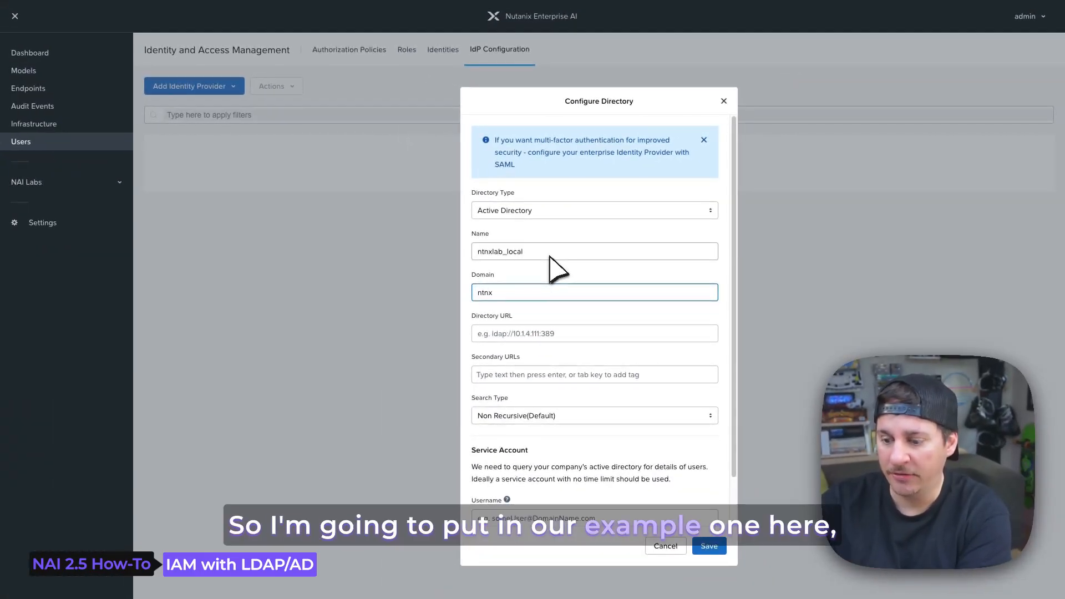
type("lab.local")
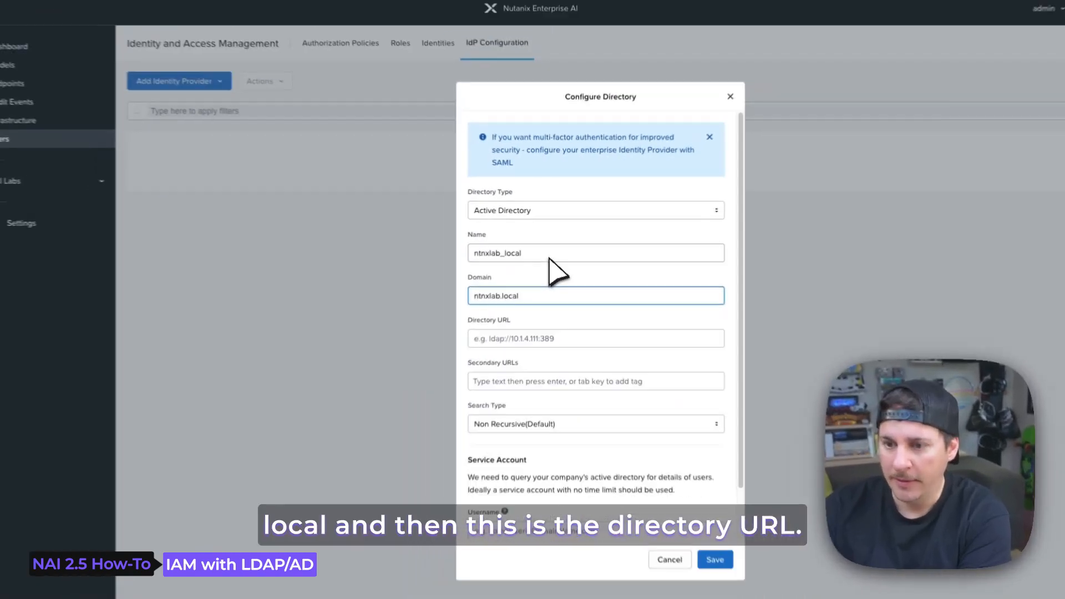
key("Tab")
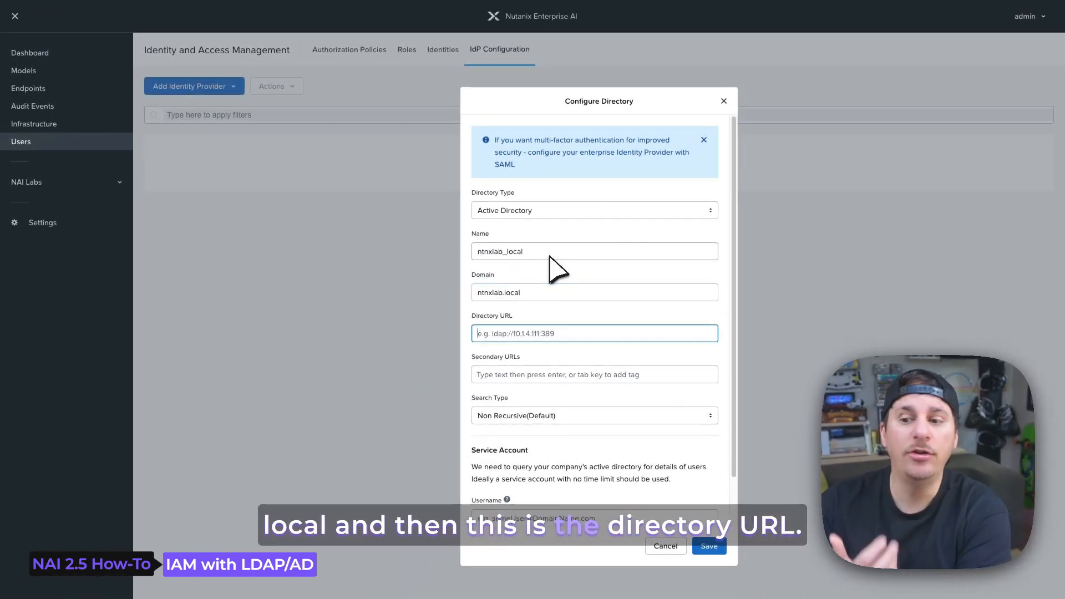
- Enter ldap://ntnxlab.local:389 as the directory URL
type("ldap:")
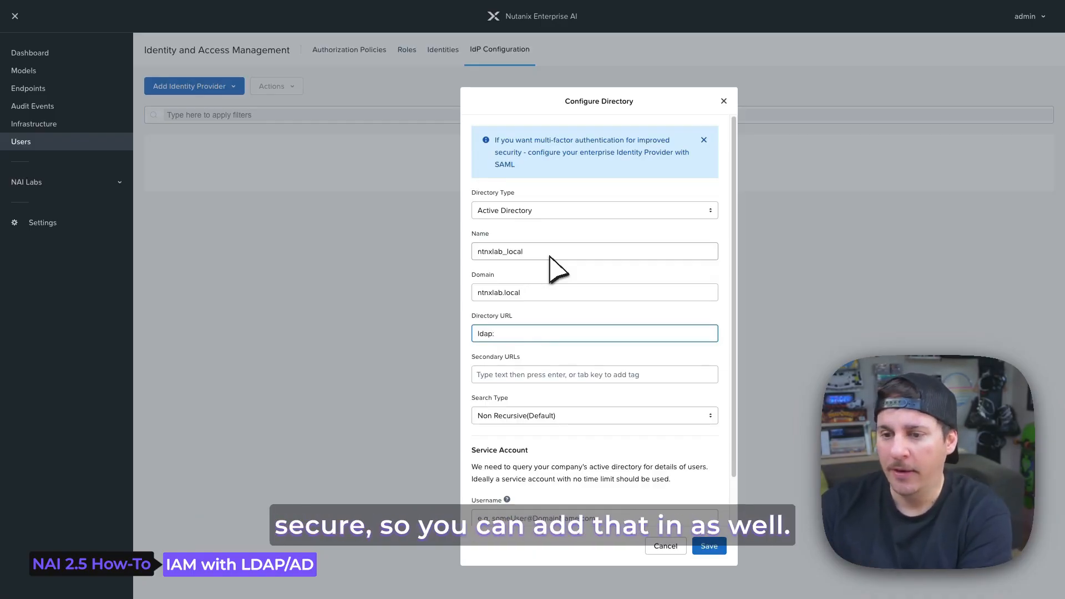
type("//")
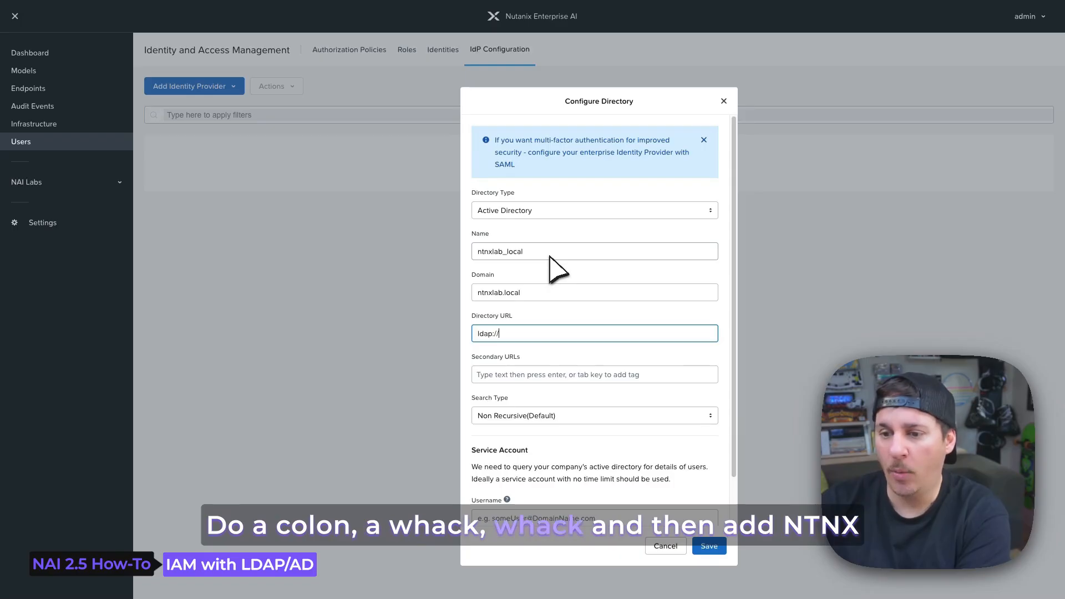
type("ntnx")
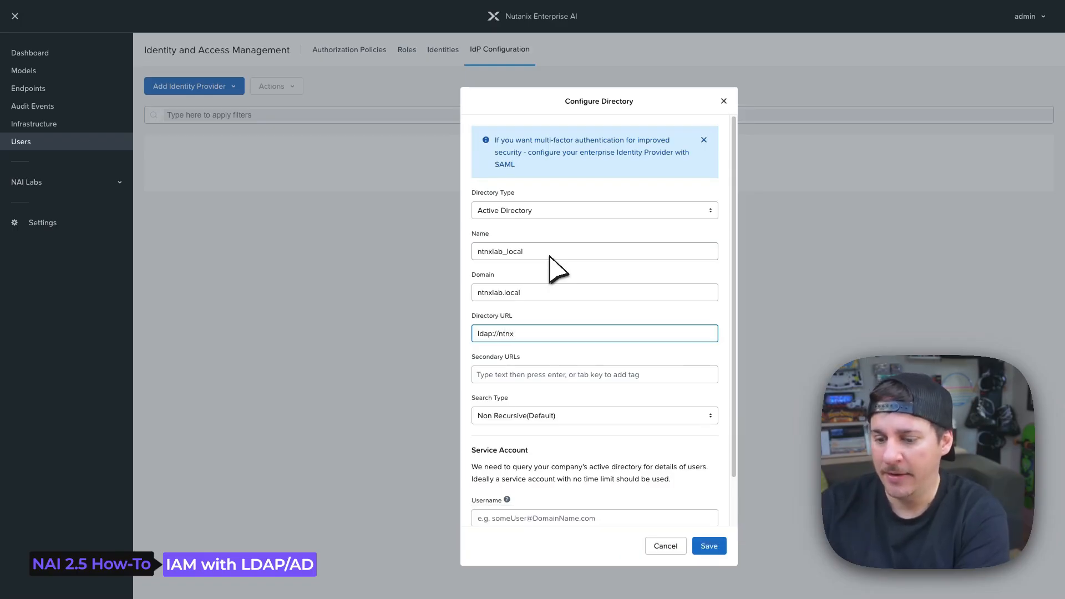
type("lab.local:389")
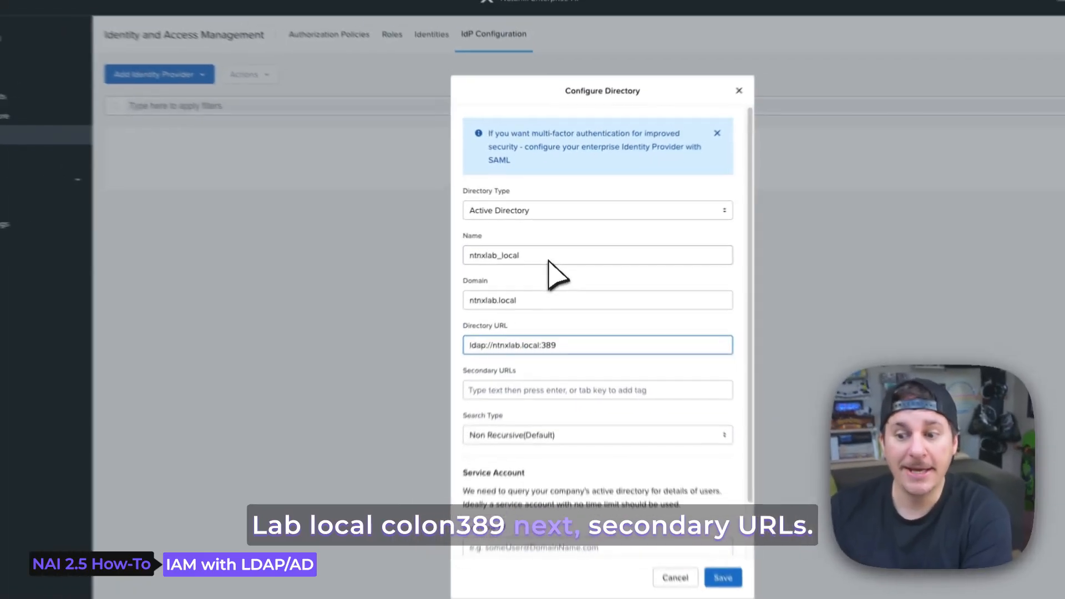
key("Tab")
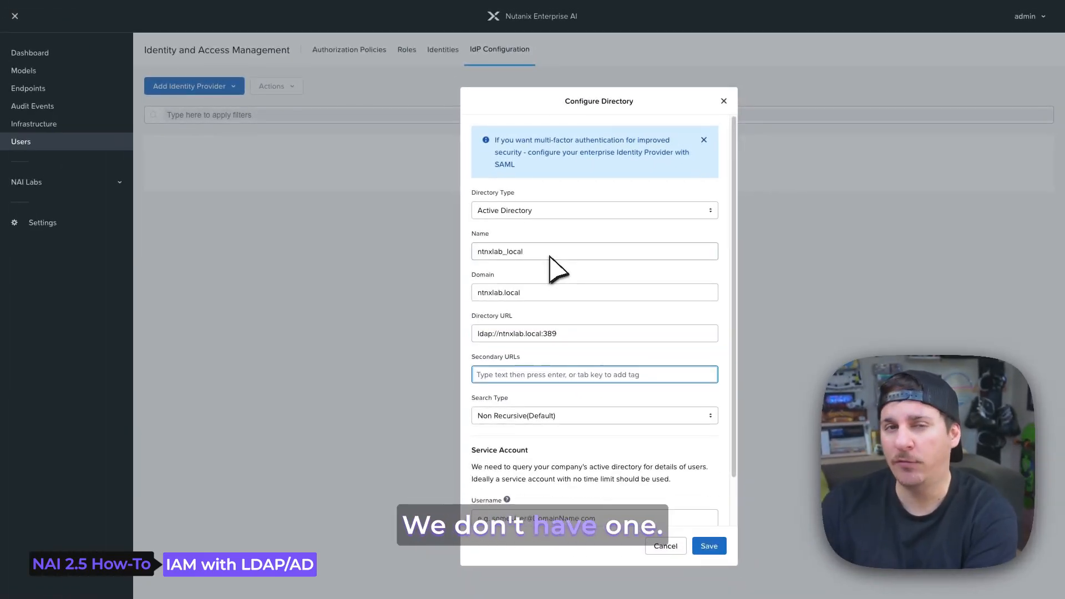
- Leave the secondary URLs empty and keep the search type at Non Recursive(Default)
key("Tab")
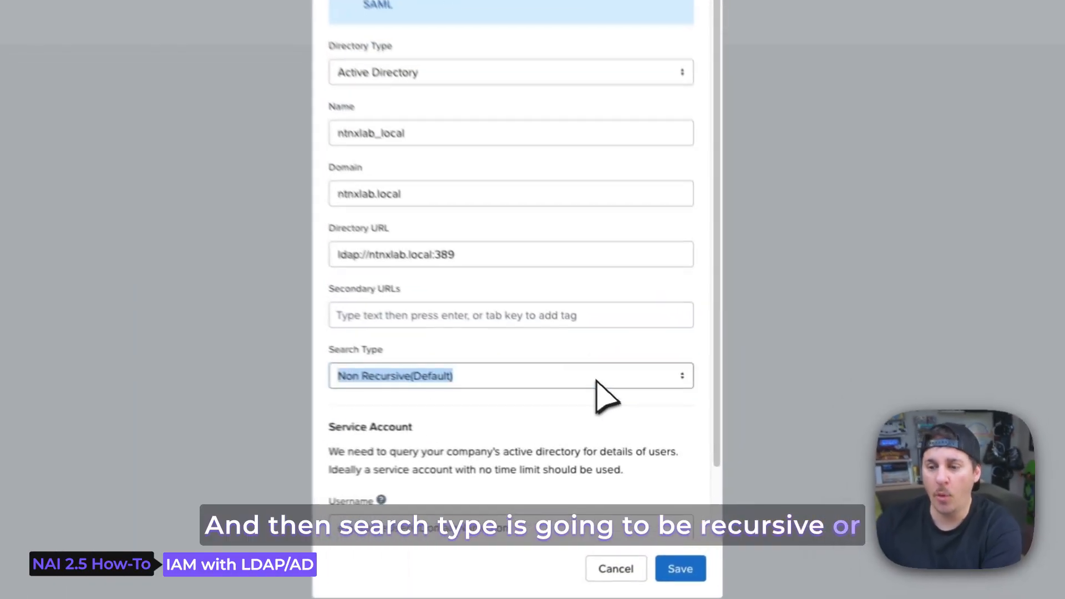
left_click(654, 418)
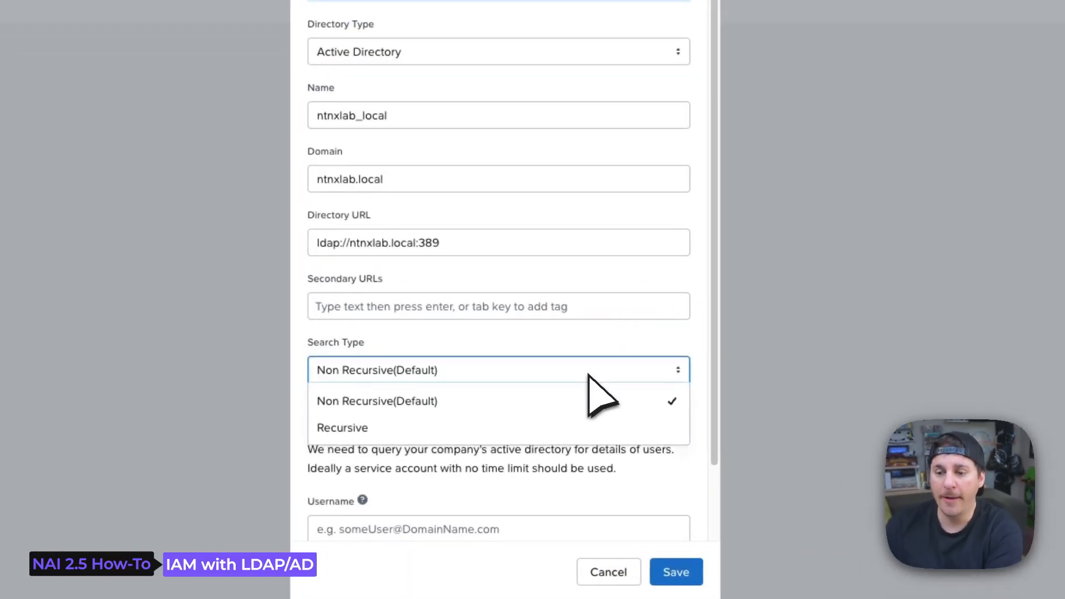
left_click(603, 281)
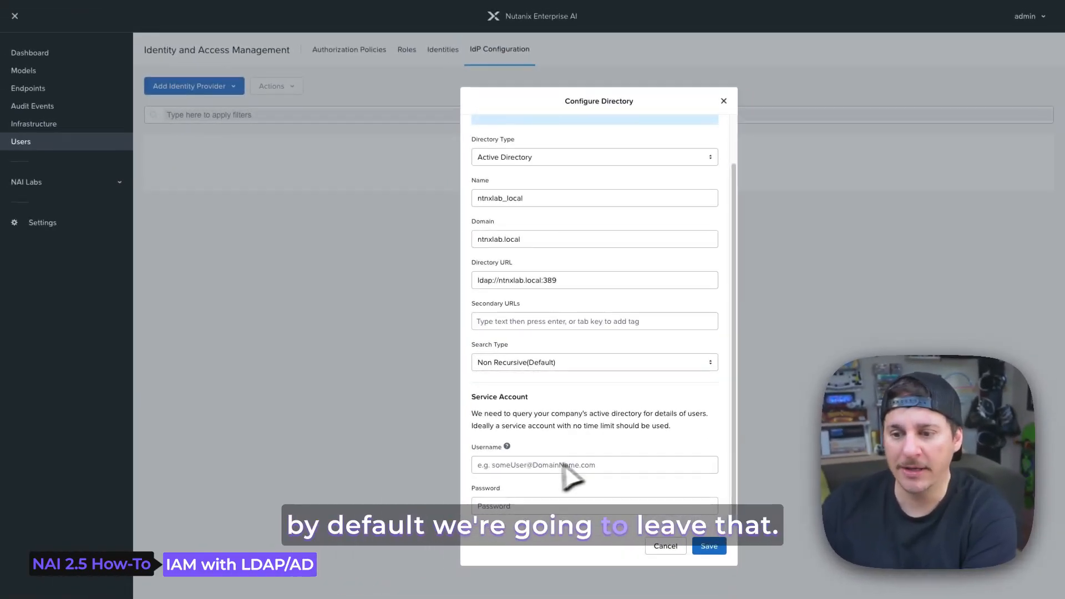
- Fill in the service account's username and password, and save the directory configuration
left_click(444, 532)
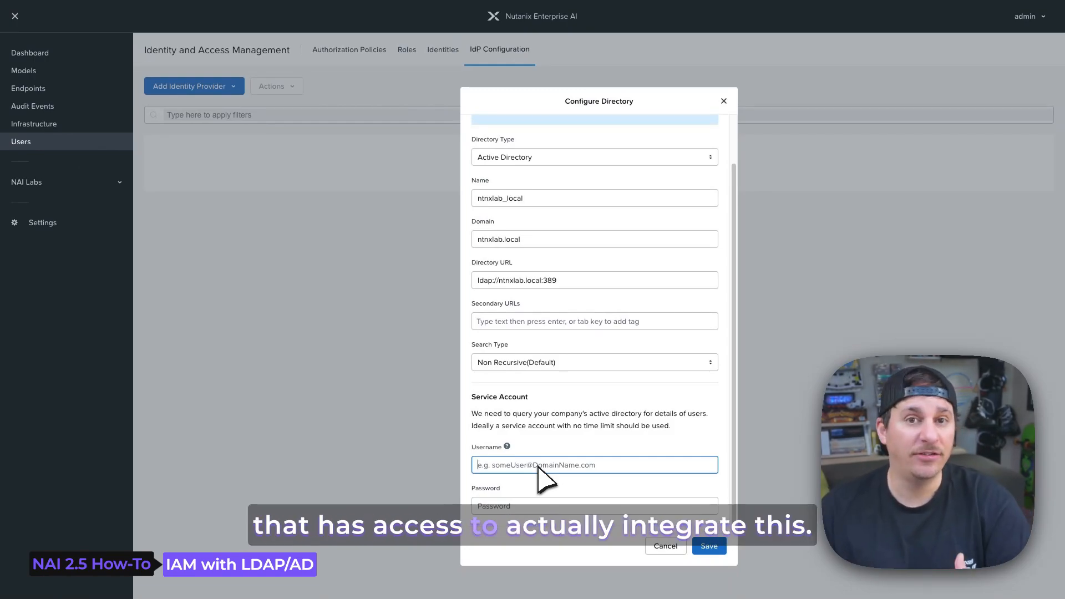
type("administrator")
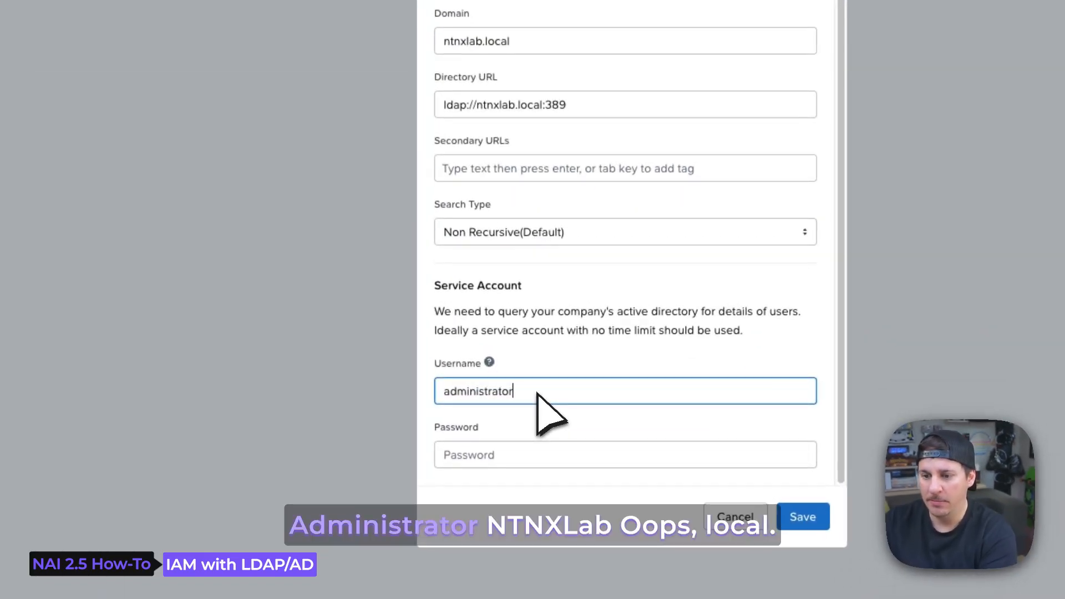
type("@ntnx")
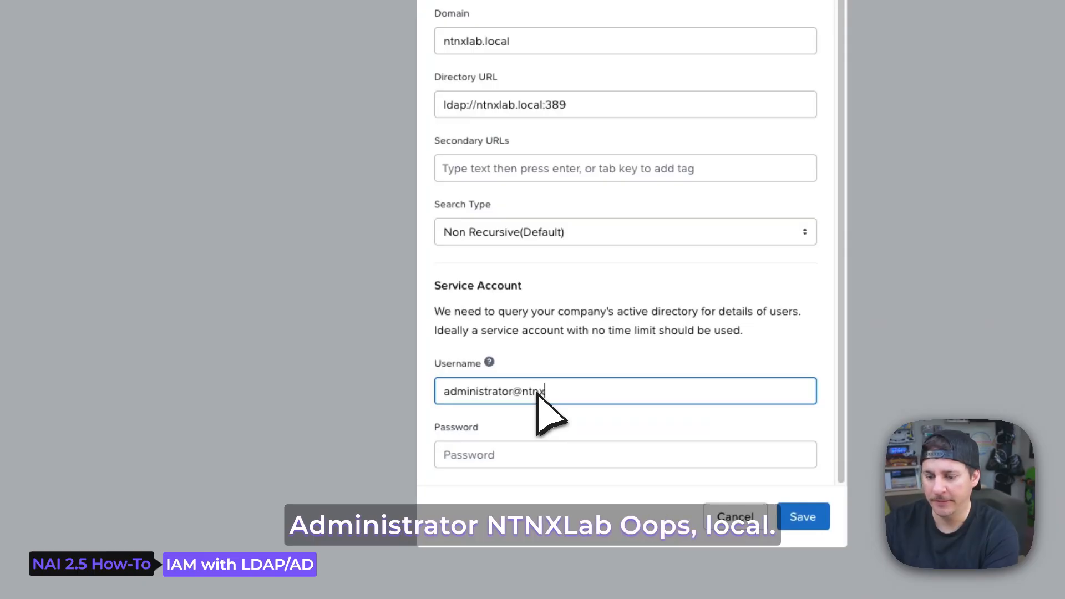
type("lab.local")
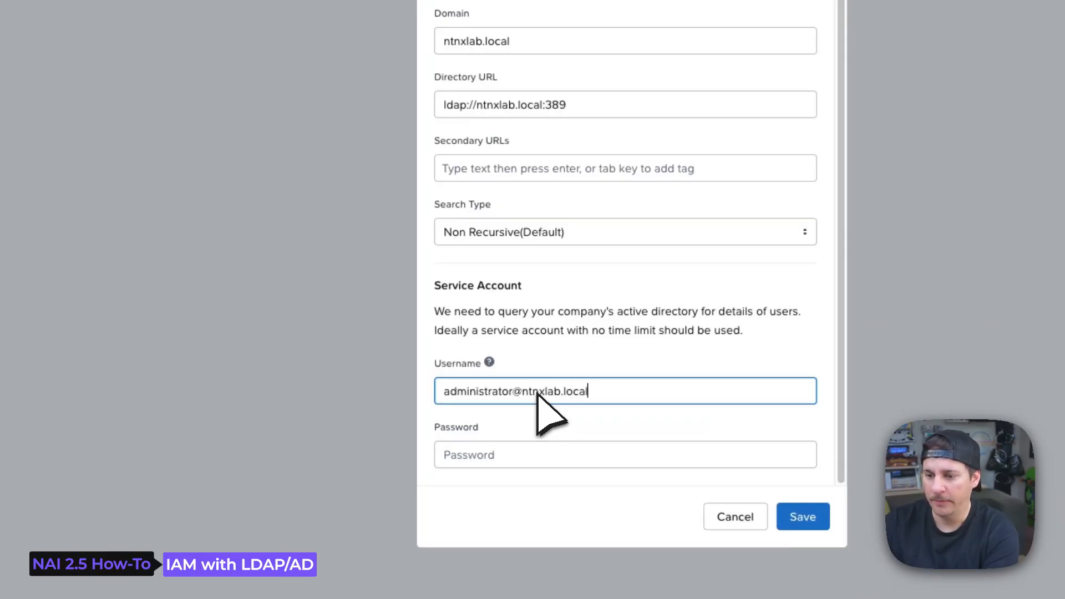
key("Tab")
key("super+v")
mouse_move(490, 361)
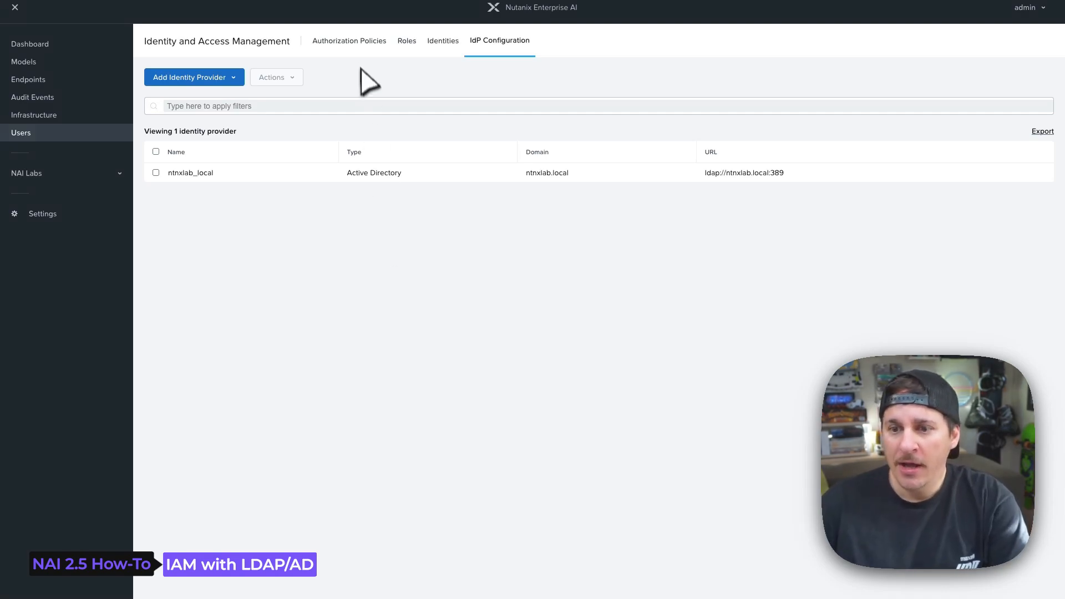
- Open the ML User_acp authorization policy for editing and advance to its Identities stage, keeping the existing role and scope
left_click(382, 32)
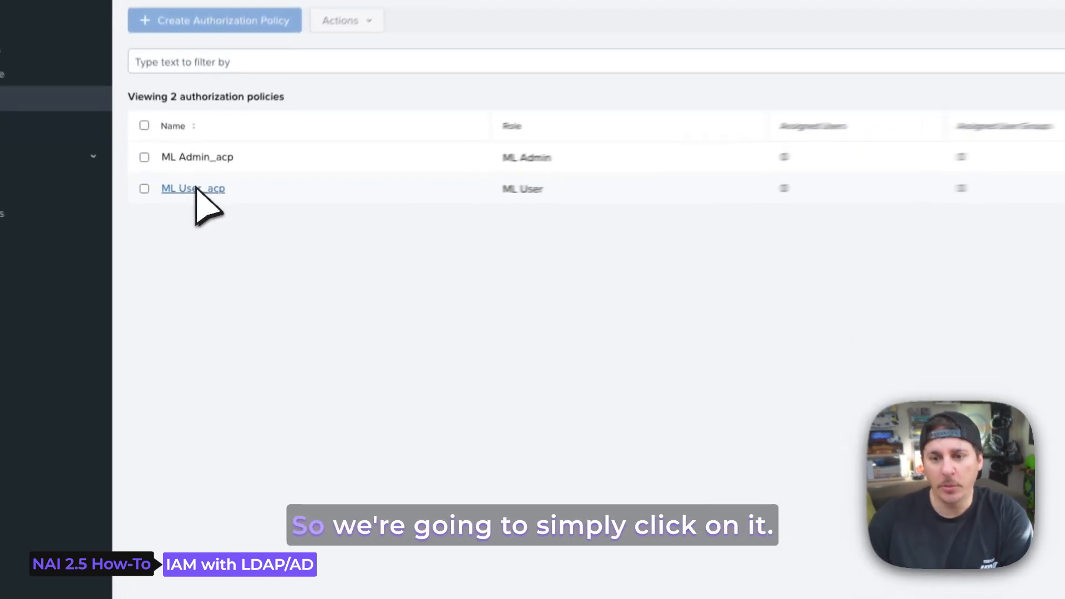
left_click(195, 189)
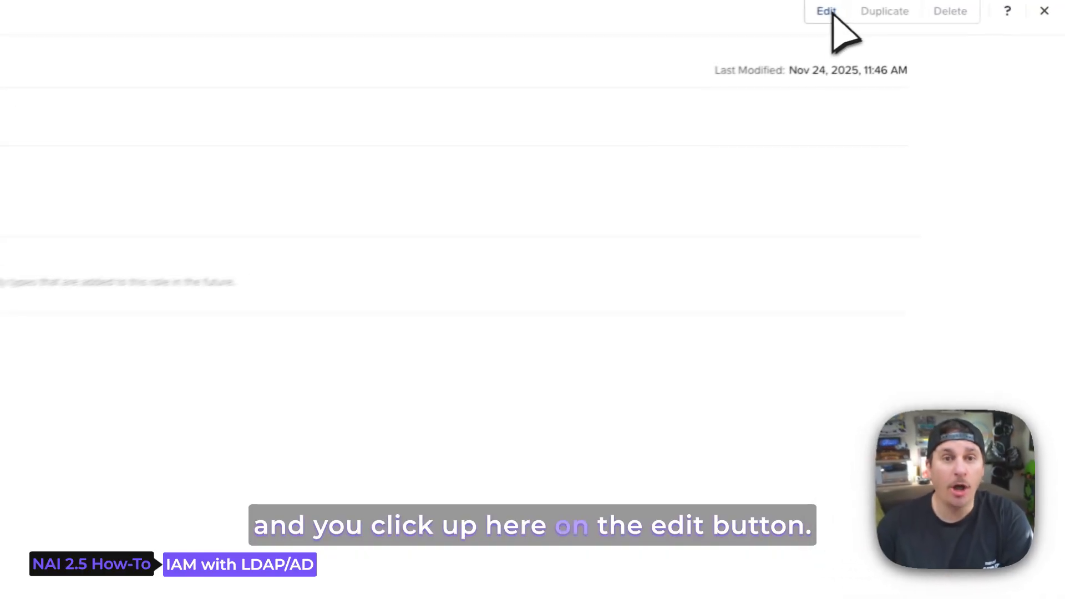
left_click(821, 12)
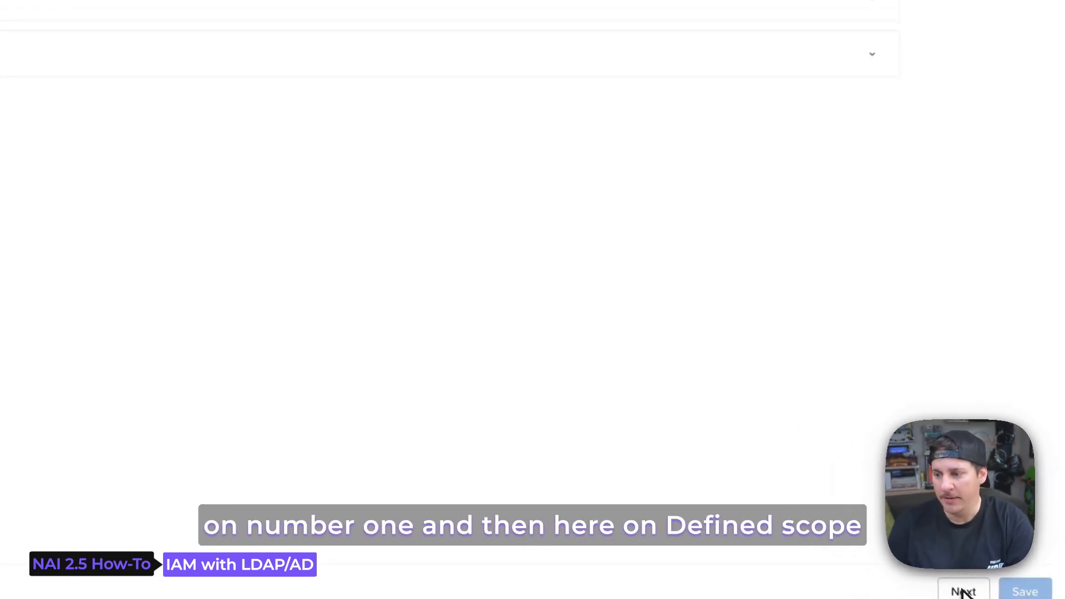
left_click(964, 593)
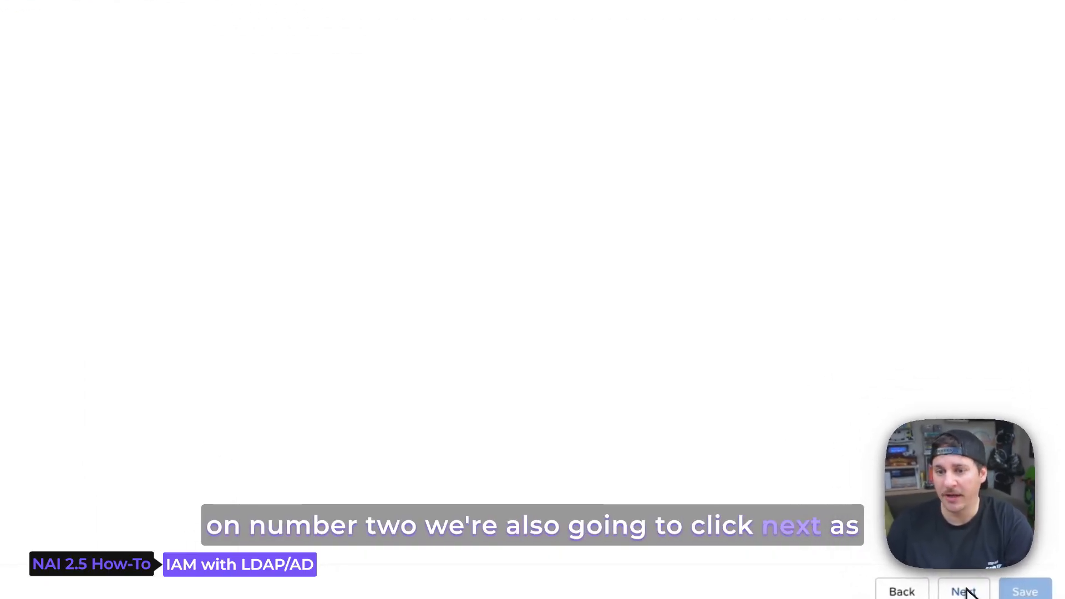
left_click(966, 592)
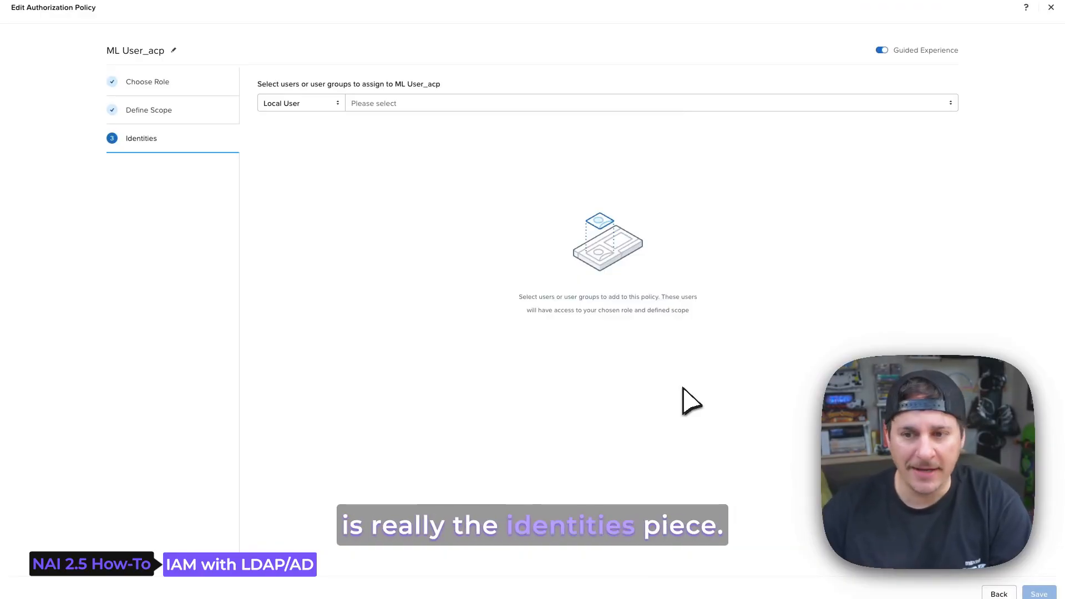
- Assign the Administrator user from ntnxlab_local (AD) to the ML User_acp policy and save it
left_click(338, 105)
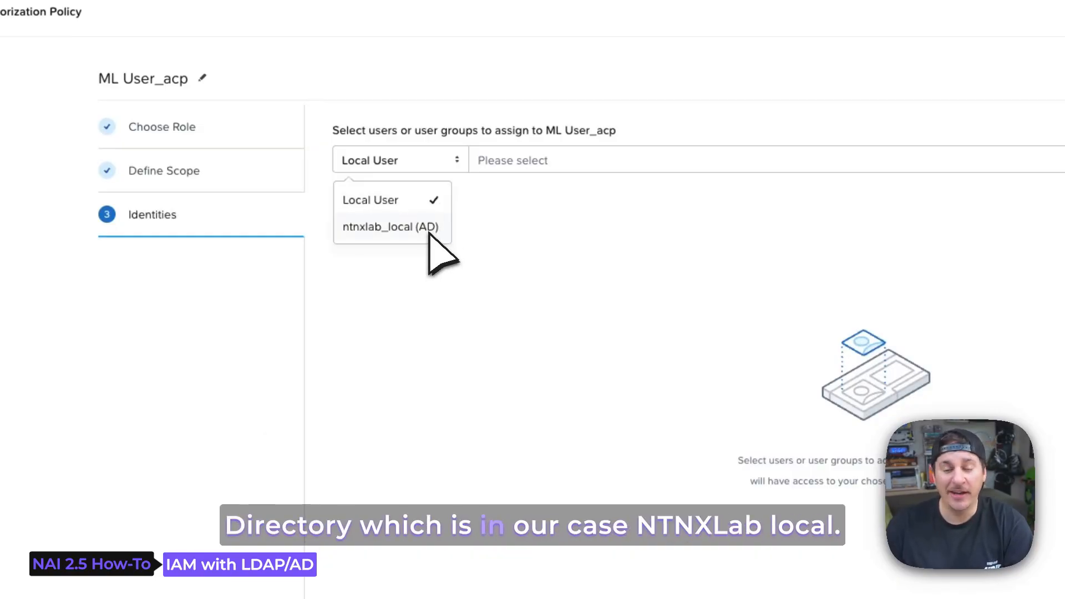
left_click(429, 232)
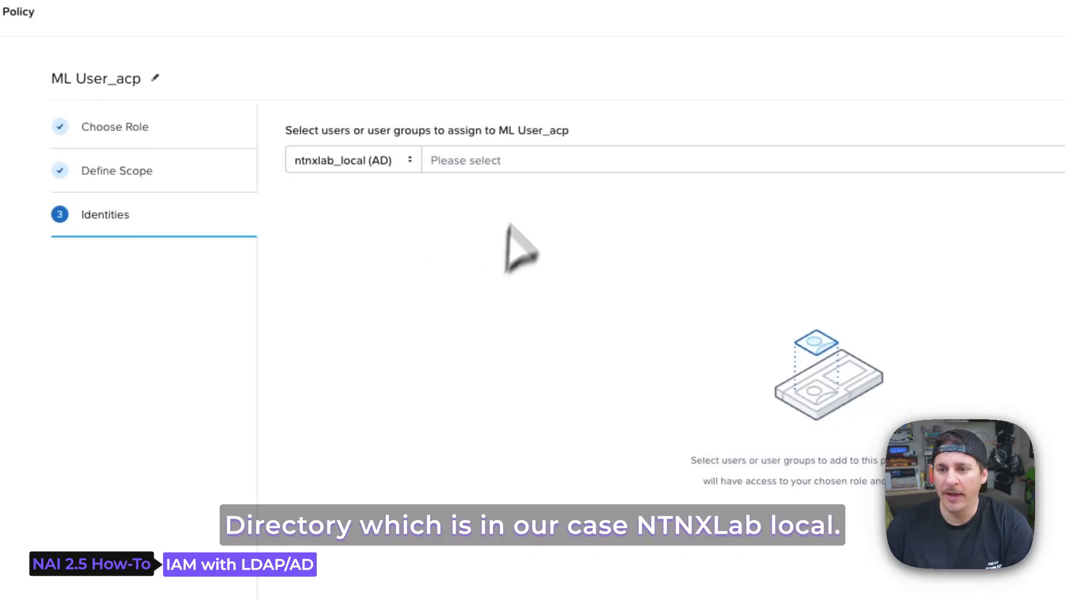
left_click(575, 165)
type("a")
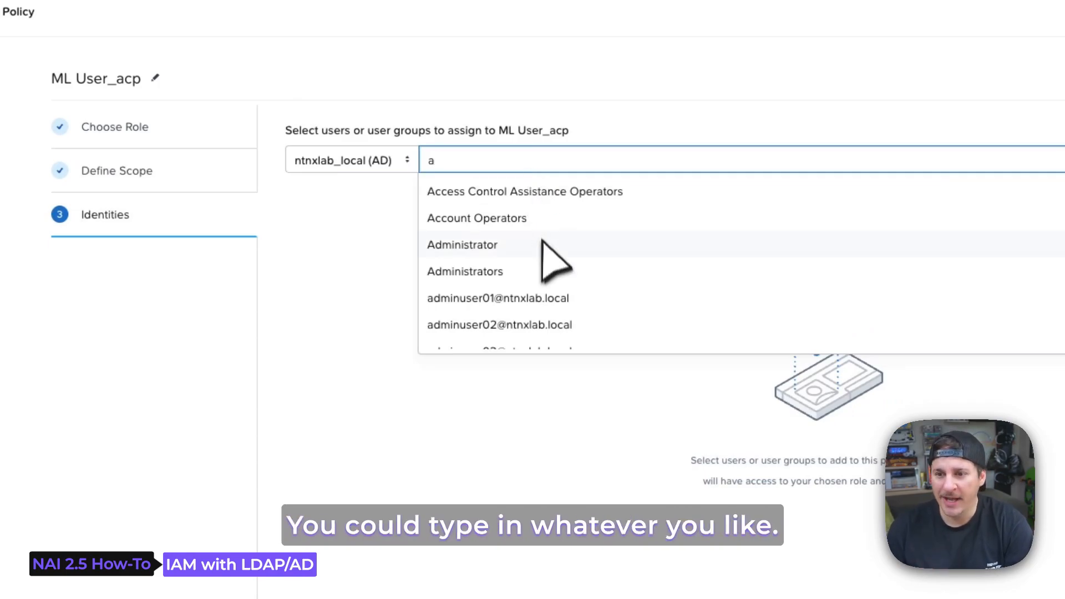
left_click(544, 245)
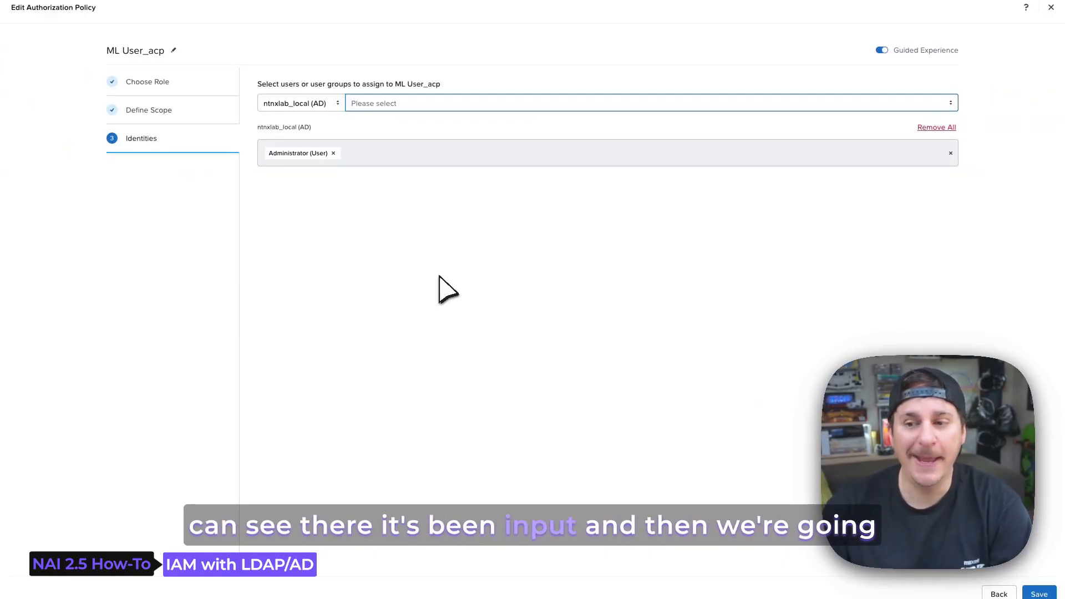
left_click(1039, 594)
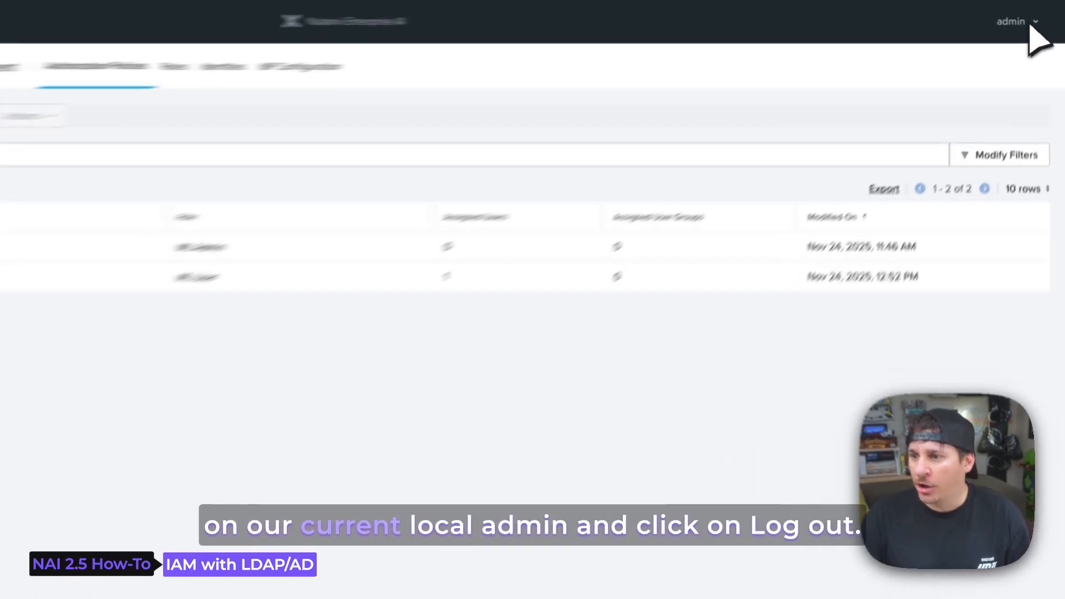
- Switch from the local admin session to the company ID administrator, logging in with the account password, and open the account options
left_click(1039, 18)
left_click(963, 78)
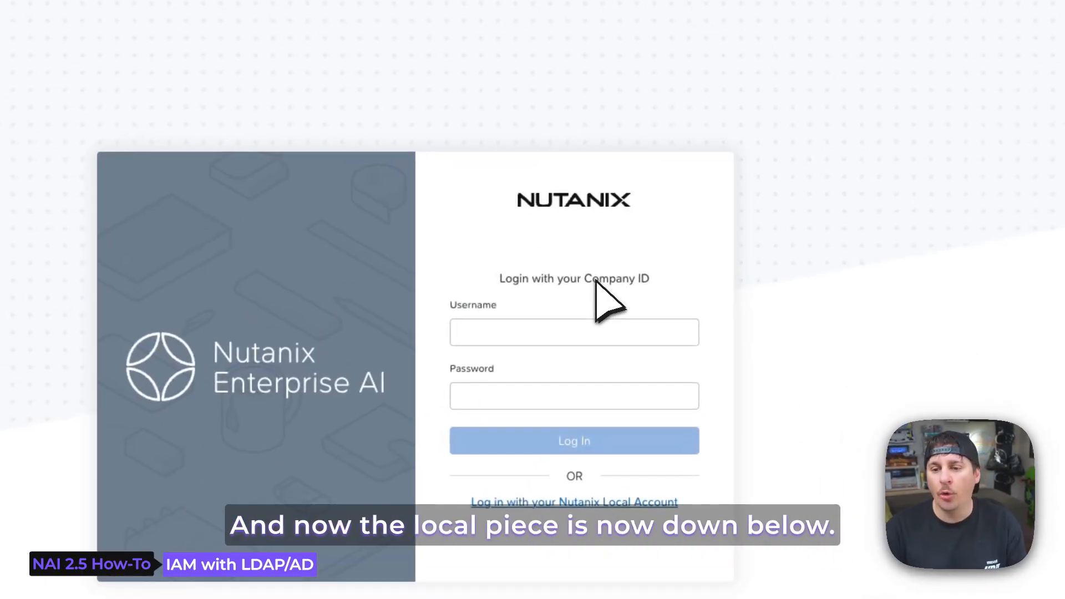
left_click(529, 337)
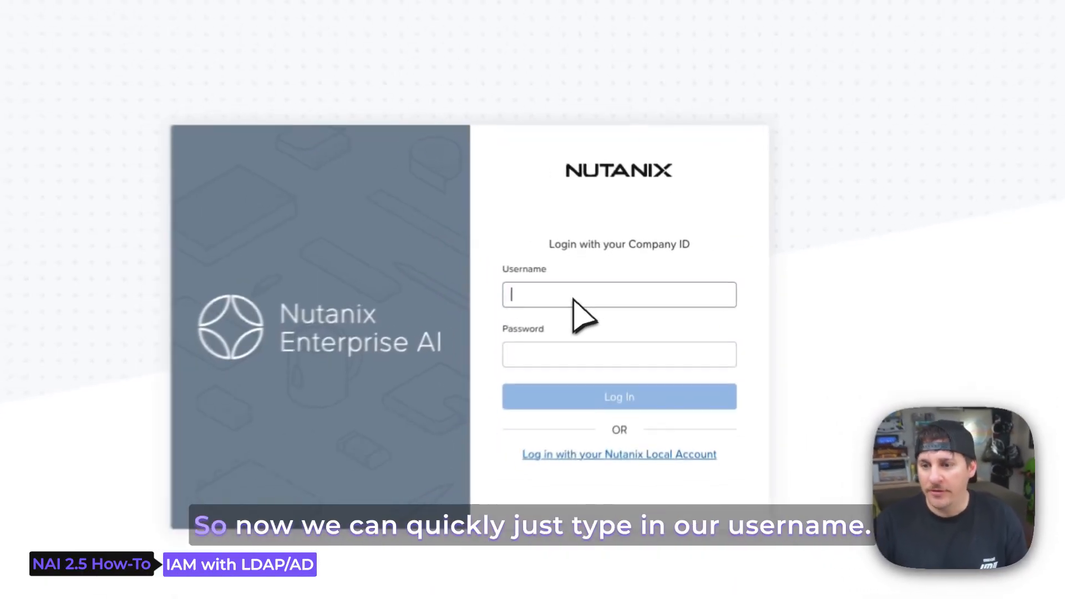
type("administrator")
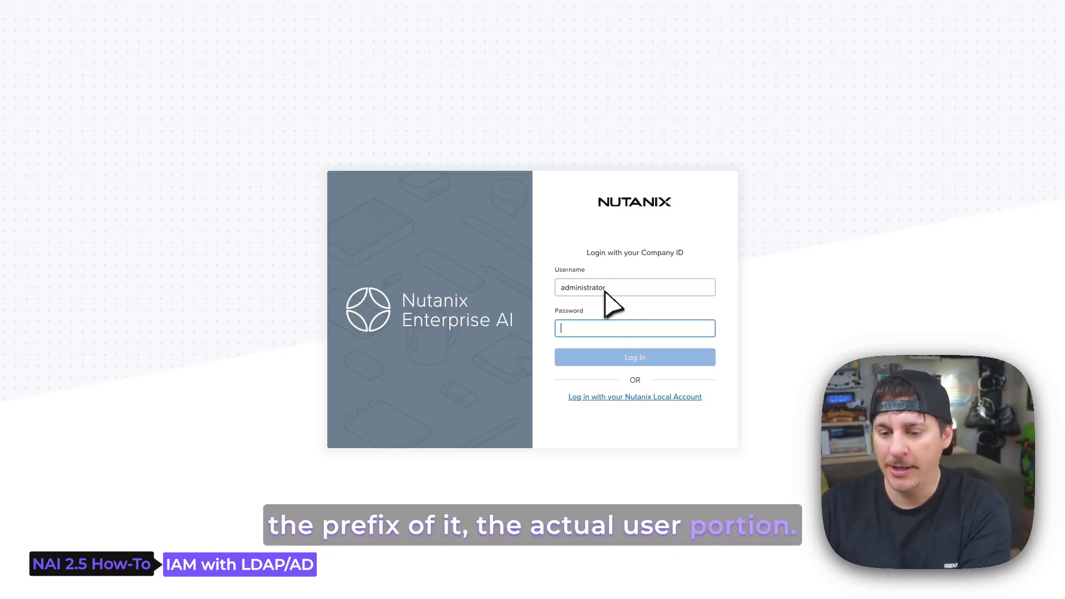
key("ctrl+v")
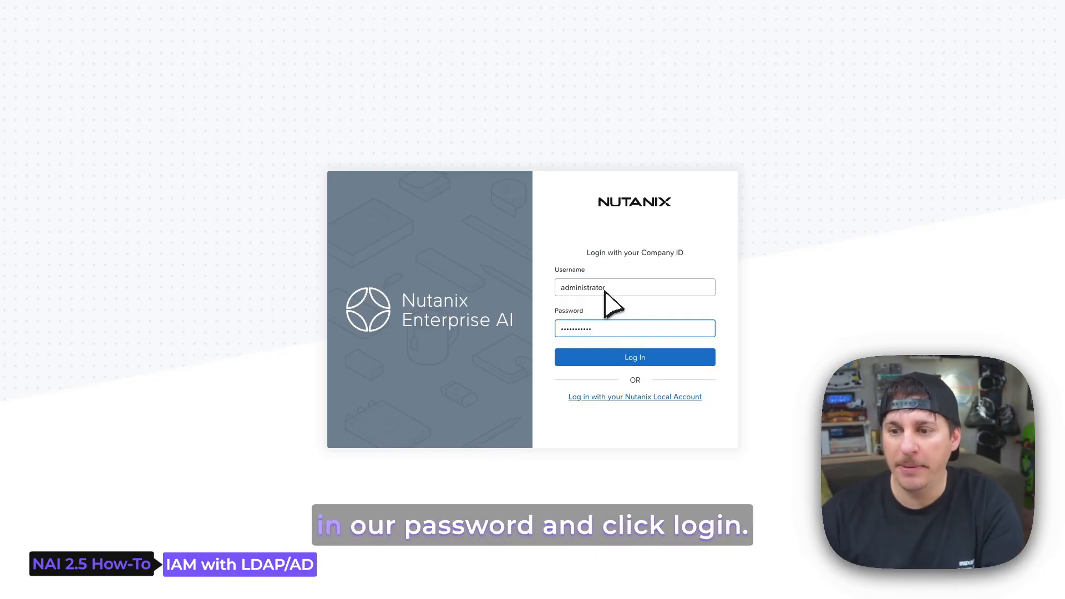
key("Return")
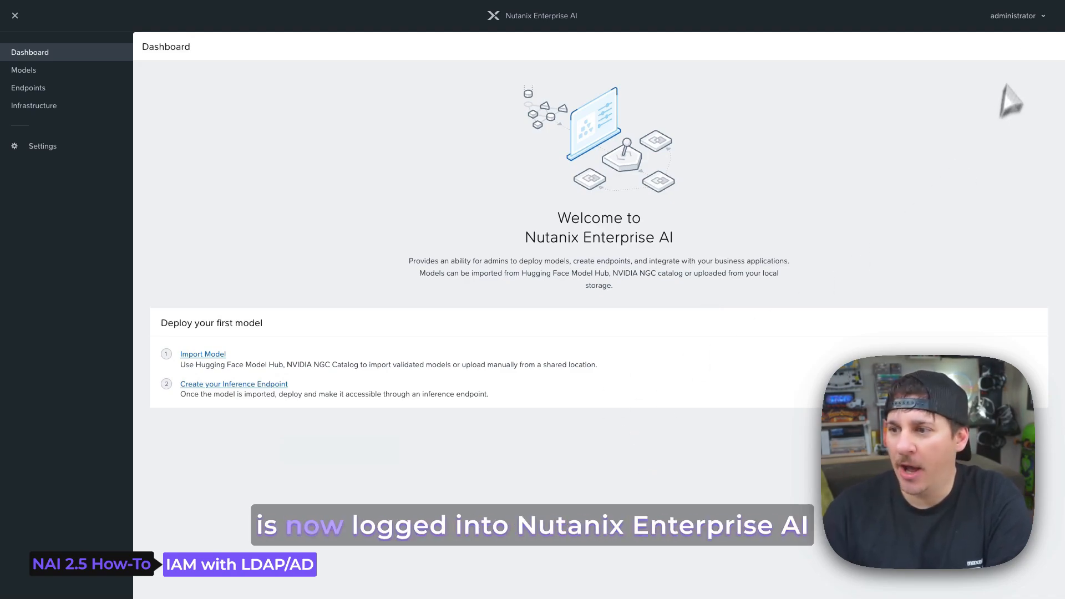
left_click(1038, 17)
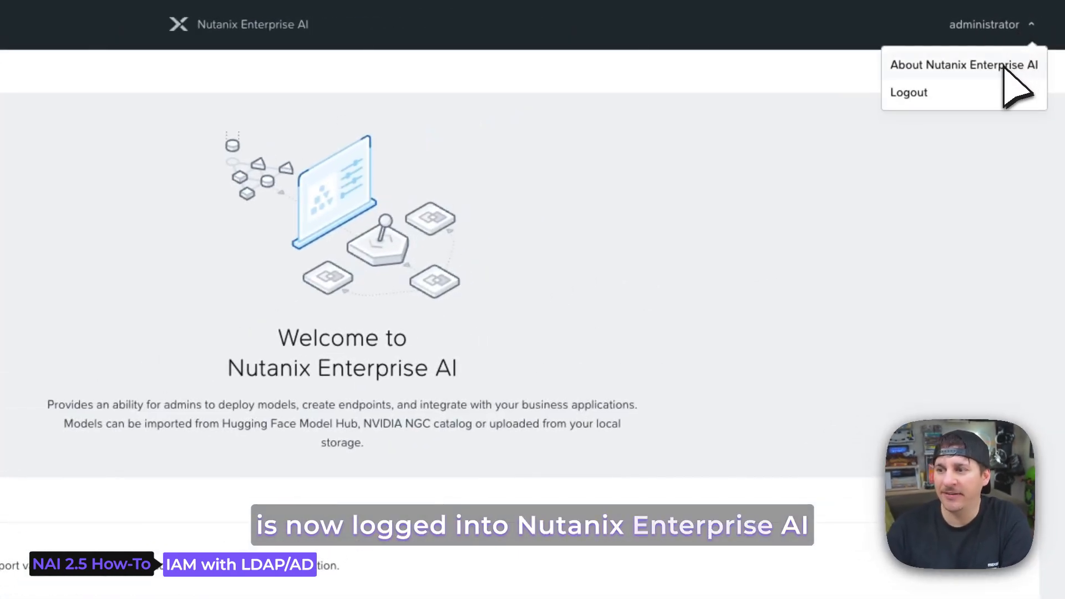